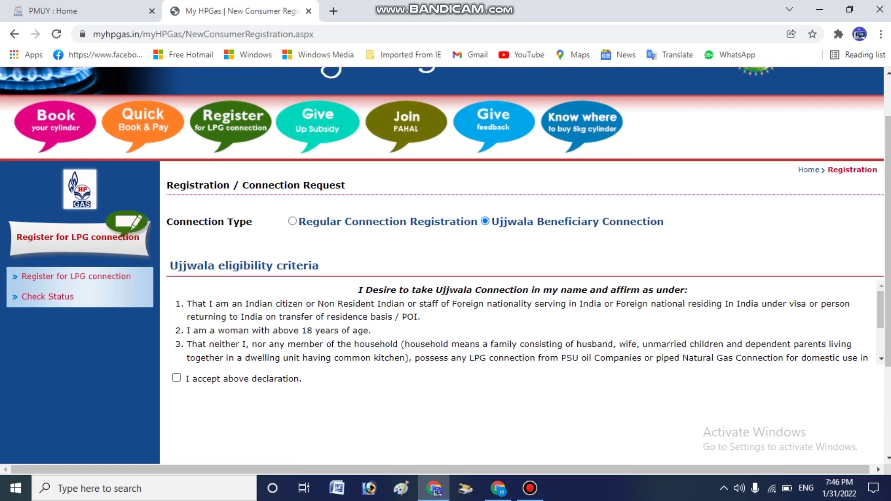
Accept the Ujjwala eligibility declaration and set the distributor search to Location Wise
{"action": "left_click", "coordinate": [176, 378]}
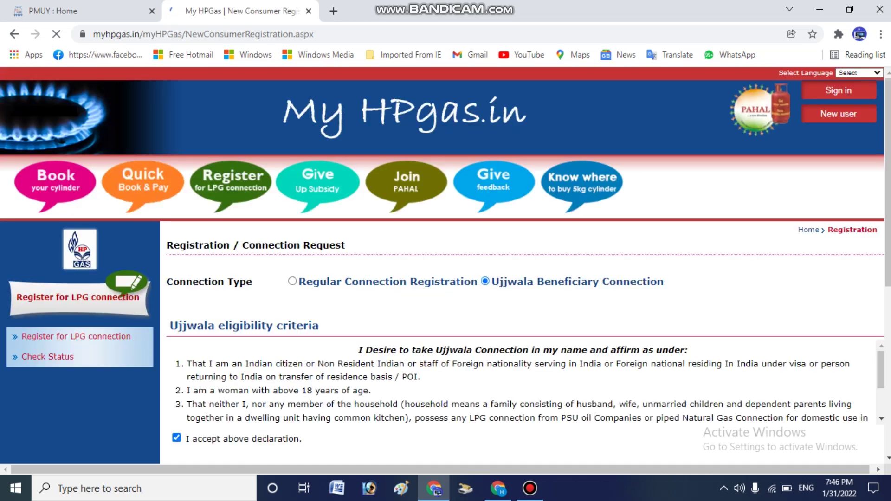
{"action": "scroll", "coordinate": [446, 265], "scroll_direction": "down", "scroll_amount": 4}
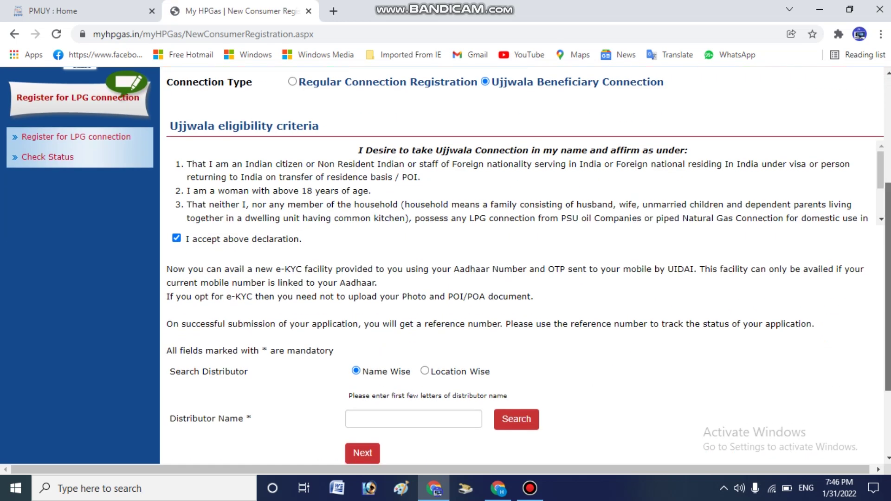
{"action": "scroll", "coordinate": [445, 266], "scroll_direction": "down", "scroll_amount": 1}
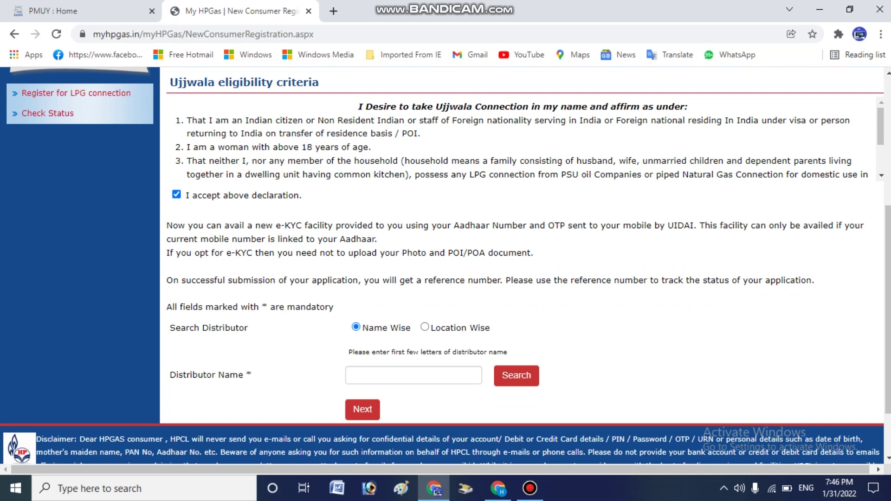
{"action": "left_click", "coordinate": [413, 375]}
{"action": "left_click", "coordinate": [424, 327]}
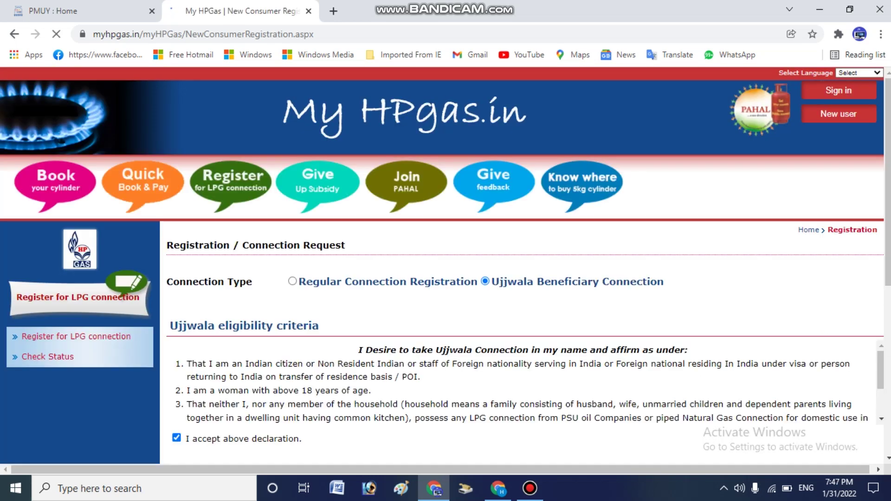
{"action": "left_click_drag", "start_coordinate": [887, 181], "coordinate": [887, 299]}
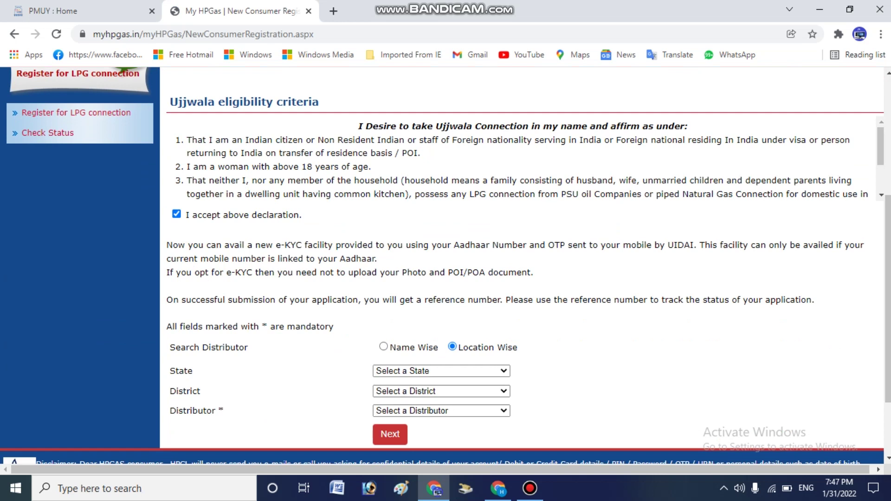
Set the distributor's location to the state Madhya Pradesh and the district BHOPAL
{"action": "left_click", "coordinate": [440, 371]}
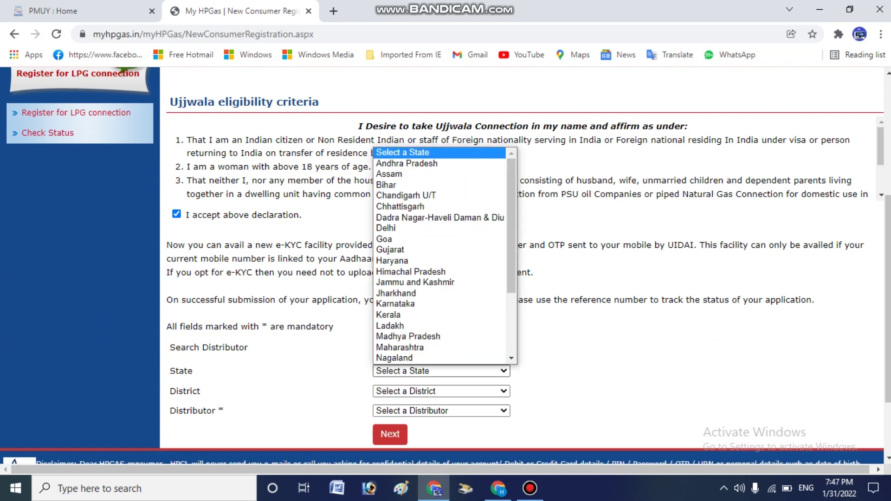
{"action": "key", "text": "m"}
{"action": "key", "text": "Down"}
{"action": "key", "text": "Down"}
{"action": "key", "text": "Down"}
{"action": "key", "text": "Up"}
{"action": "key", "text": "Up"}
{"action": "key", "text": "Up"}
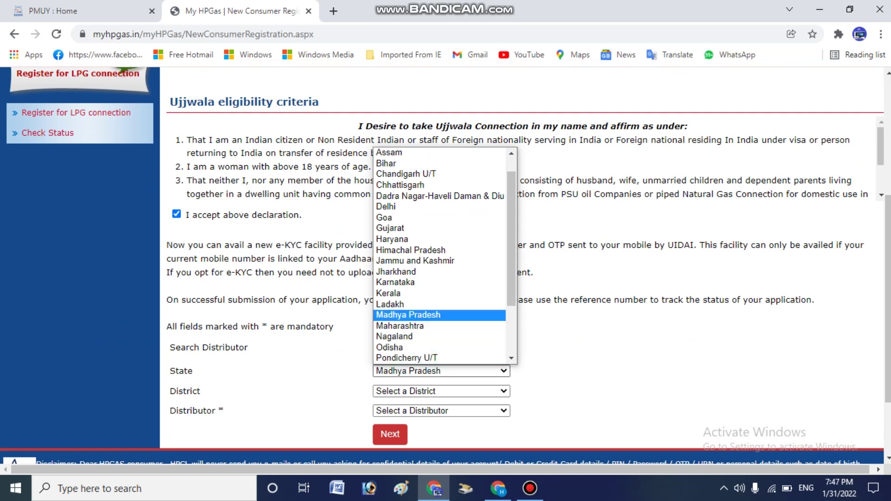
{"action": "key", "text": "Return"}
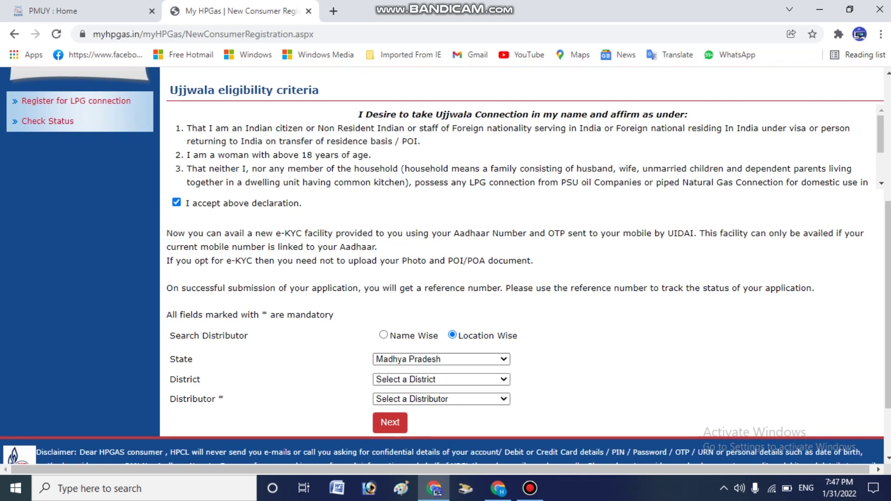
{"action": "left_click", "coordinate": [441, 379]}
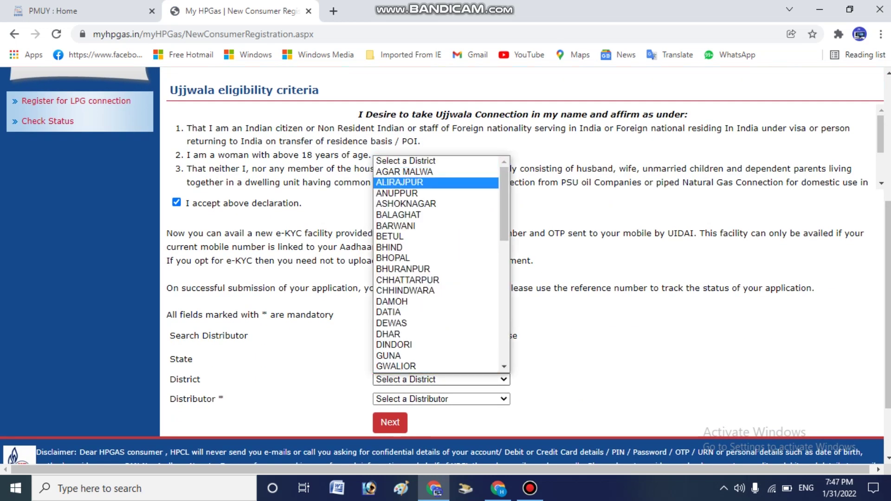
{"action": "key", "text": "Return"}
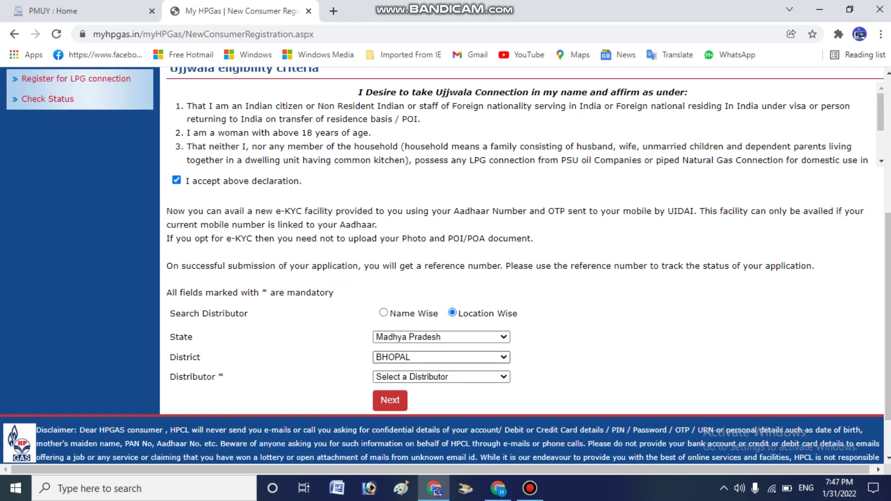
Choose B S & Services Pvt. Ltd. as the distributor and proceed to the KYC application
{"action": "left_click", "coordinate": [441, 377]}
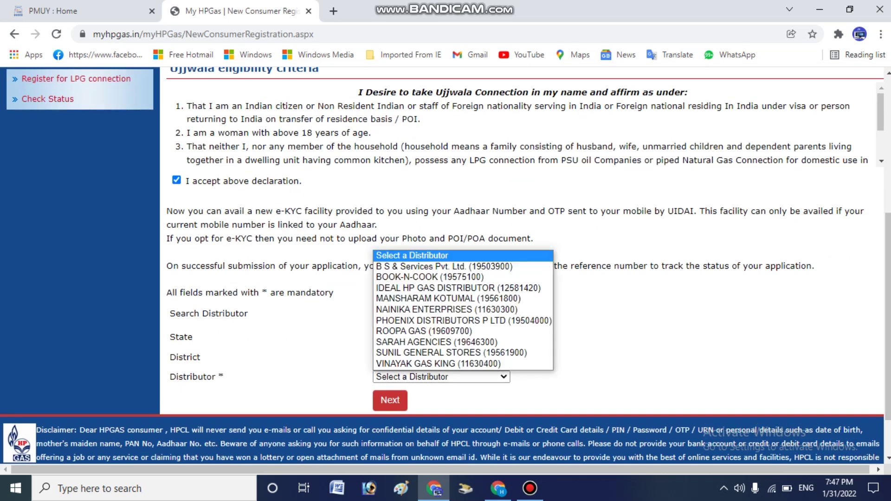
{"action": "key", "text": "r"}
{"action": "key", "text": "i"}
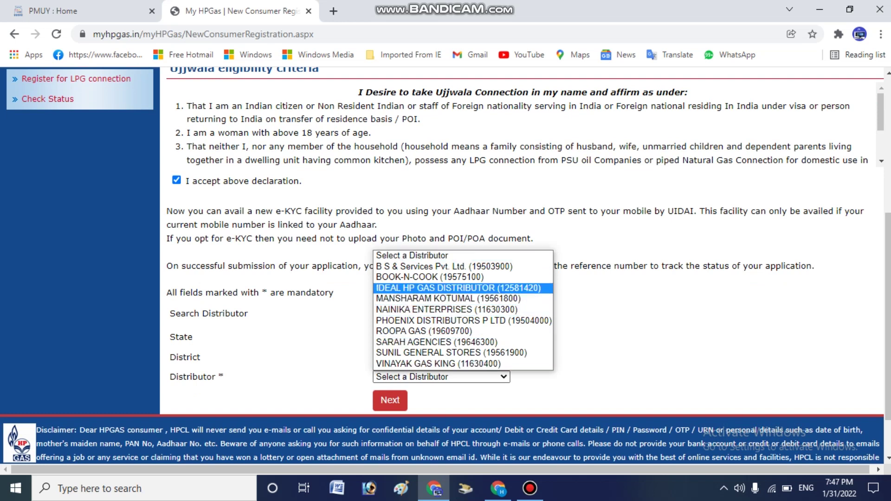
{"action": "key", "text": "b"}
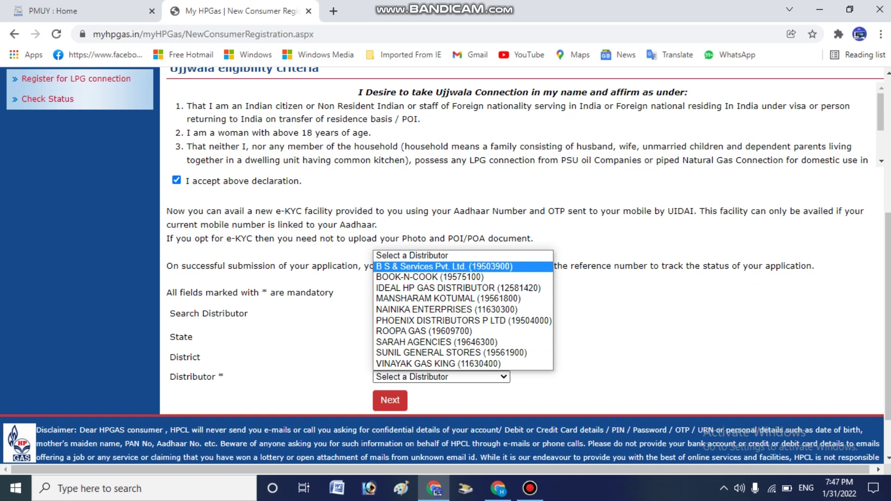
{"action": "key", "text": "Return"}
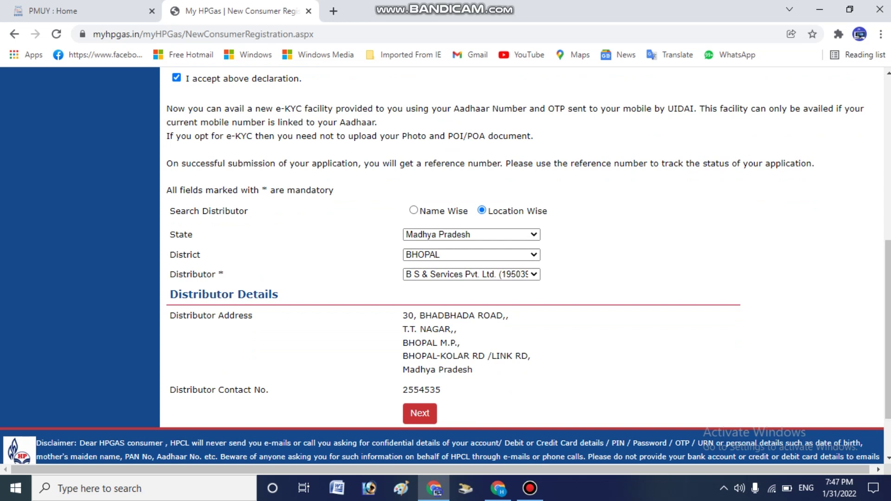
{"action": "left_click_drag", "start_coordinate": [206, 315], "coordinate": [252, 315]}
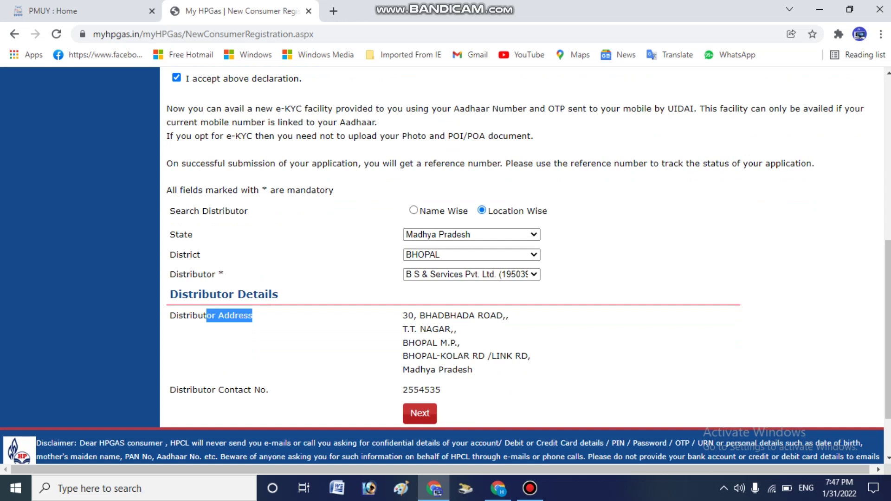
{"action": "left_click", "coordinate": [419, 413]}
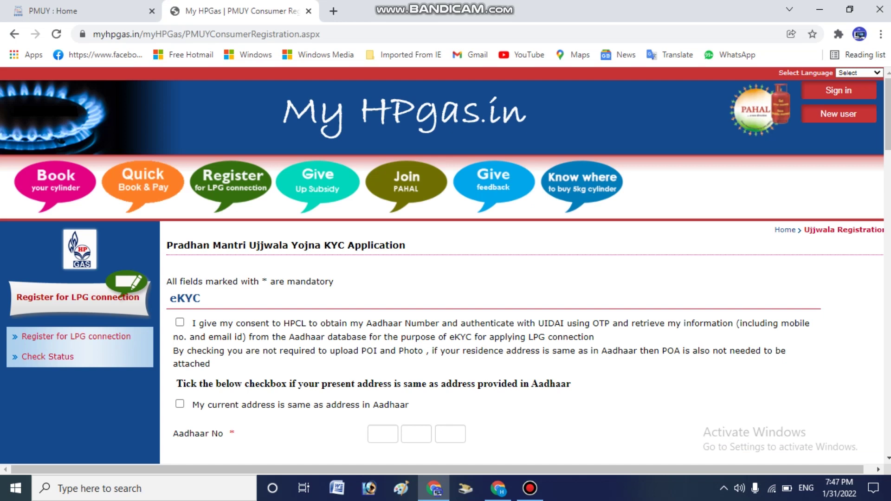
Give consent for Aadhaar eKYC and declare that the current address is the same as in Aadhaar
{"action": "left_click_drag", "start_coordinate": [886, 114], "coordinate": [887, 125]}
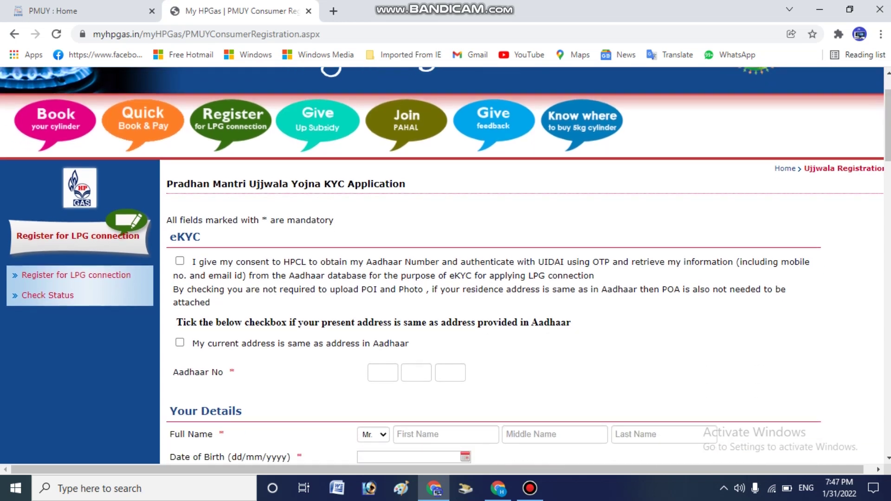
{"action": "left_click", "coordinate": [179, 261]}
{"action": "left_click", "coordinate": [179, 342]}
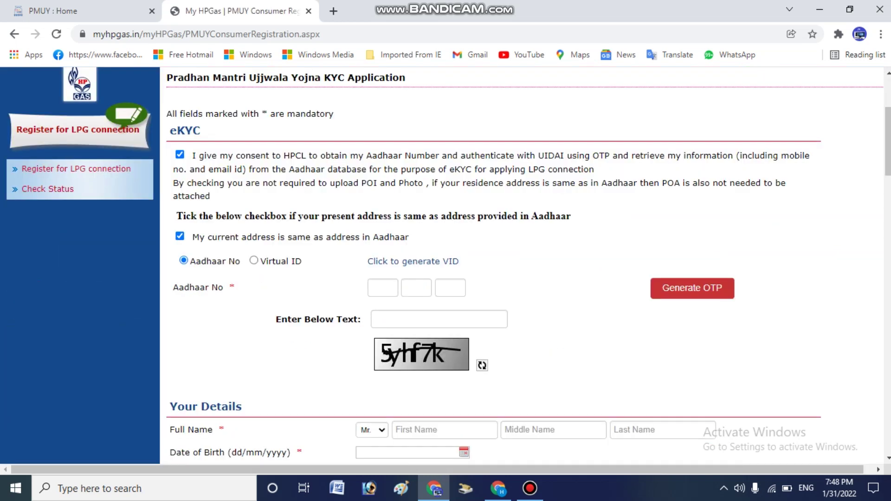
{"action": "left_click", "coordinate": [382, 287]}
{"action": "left_click", "coordinate": [416, 288]}
{"action": "left_click", "coordinate": [450, 288]}
{"action": "left_click", "coordinate": [438, 319]}
{"action": "key", "text": "Tab"}
Set the title of the applicant's full name to Ms. under Your Details
{"action": "scroll", "coordinate": [445, 266], "scroll_direction": "down", "scroll_amount": 3}
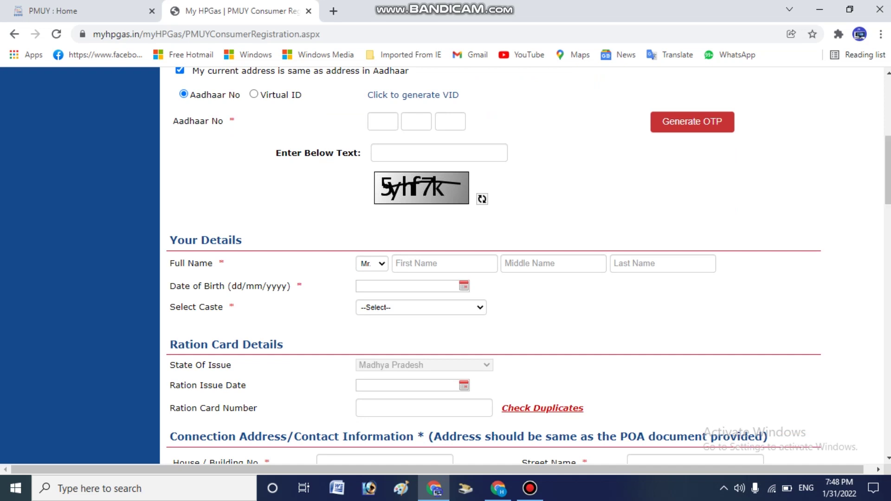
{"action": "left_click", "coordinate": [372, 263]}
{"action": "left_click", "coordinate": [371, 263]}
{"action": "left_click", "coordinate": [372, 263]}
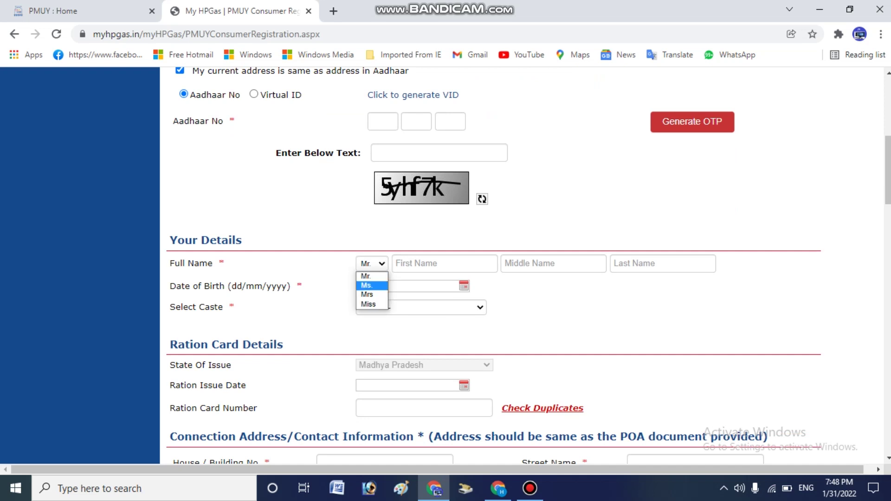
{"action": "left_click", "coordinate": [371, 285]}
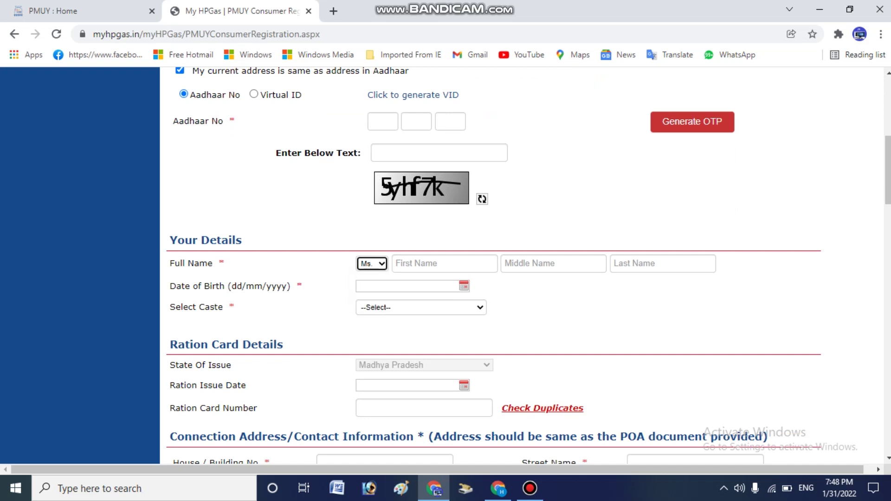
{"action": "left_click", "coordinate": [397, 263]}
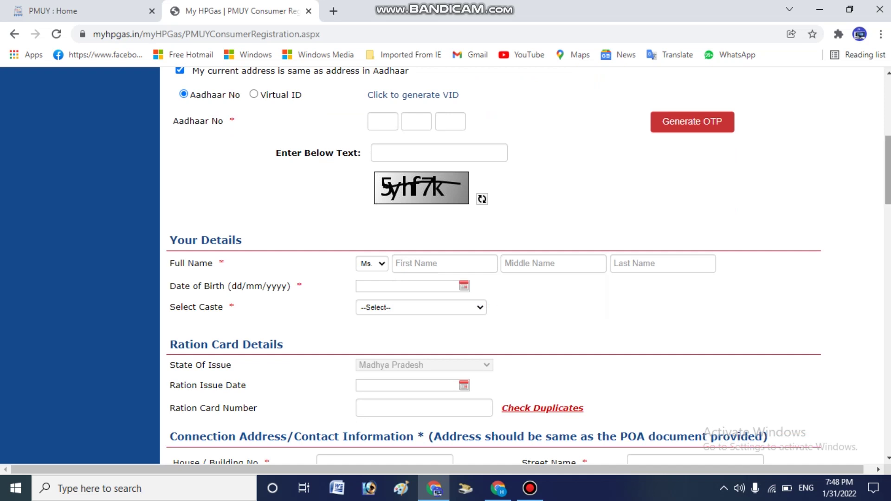
Set the applicant's caste to OBC - Other Backward Class
{"action": "scroll", "coordinate": [528, 266], "scroll_direction": "down", "scroll_amount": 1}
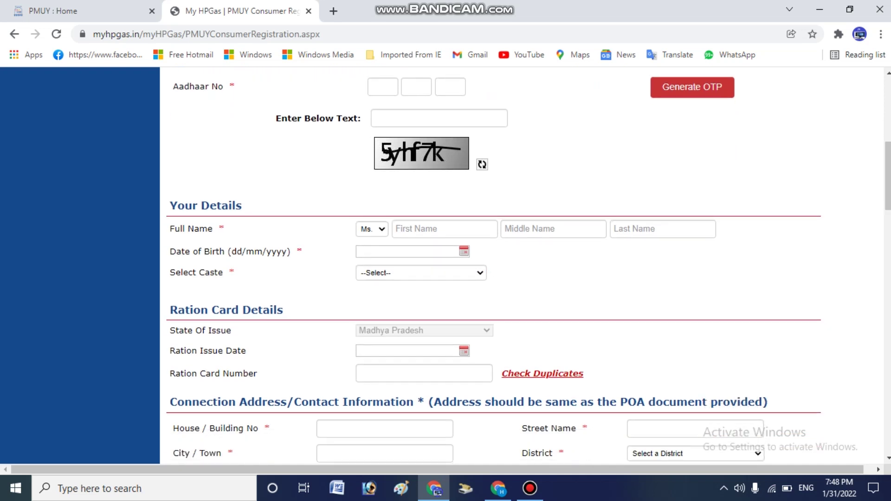
{"action": "left_click", "coordinate": [420, 272]}
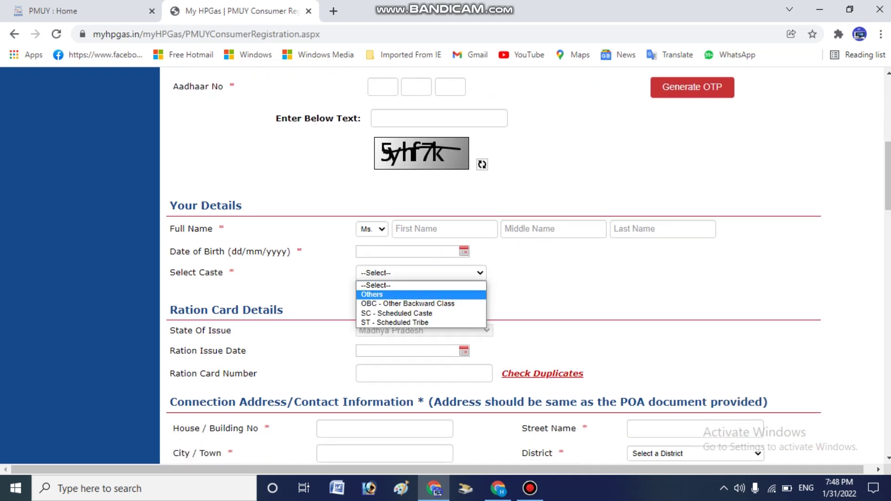
{"action": "key", "text": "Down"}
{"action": "key", "text": "Down"}
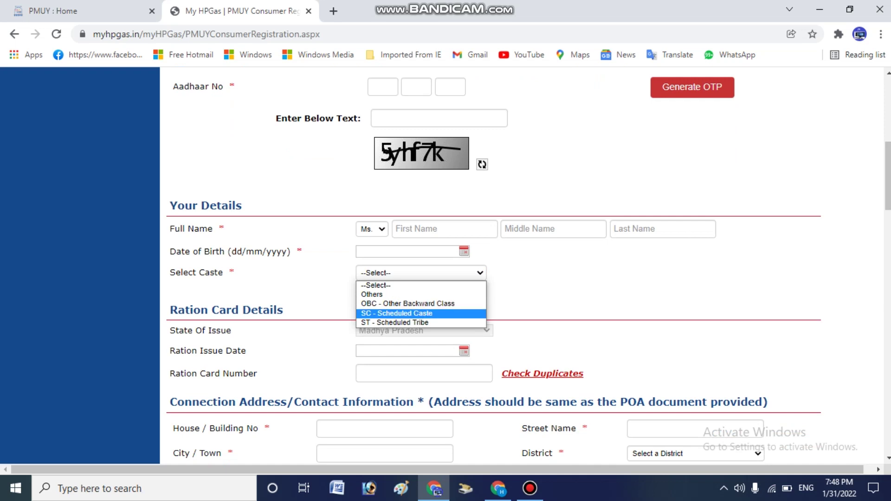
{"action": "key", "text": "Down"}
{"action": "key", "text": "Up"}
{"action": "key", "text": "Up"}
{"action": "key", "text": "Return"}
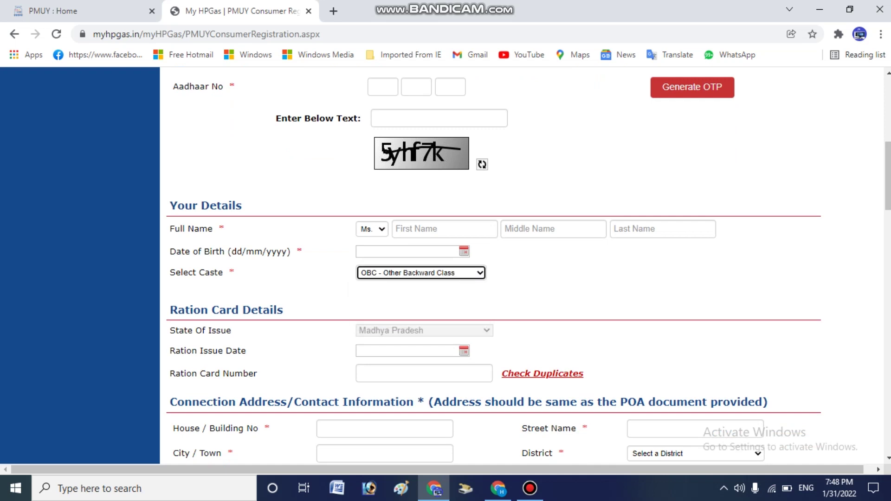
{"action": "scroll", "coordinate": [492, 265], "scroll_direction": "down", "scroll_amount": 3}
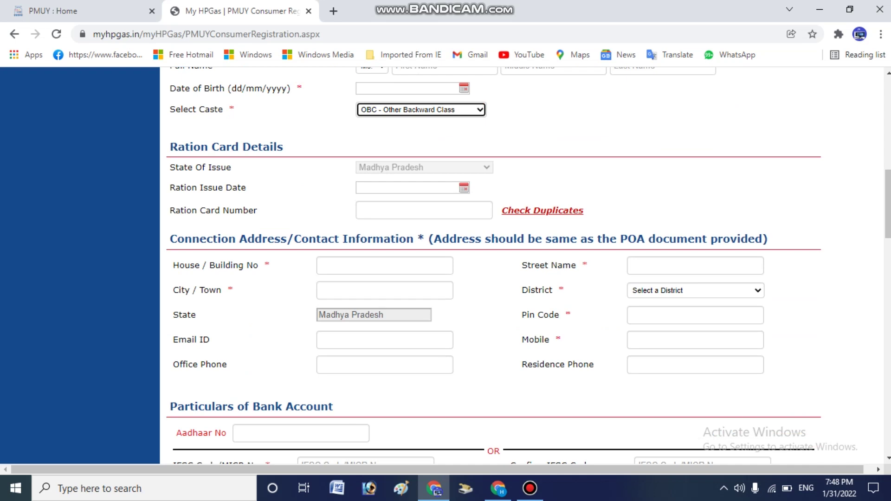
{"action": "left_click", "coordinate": [407, 188]}
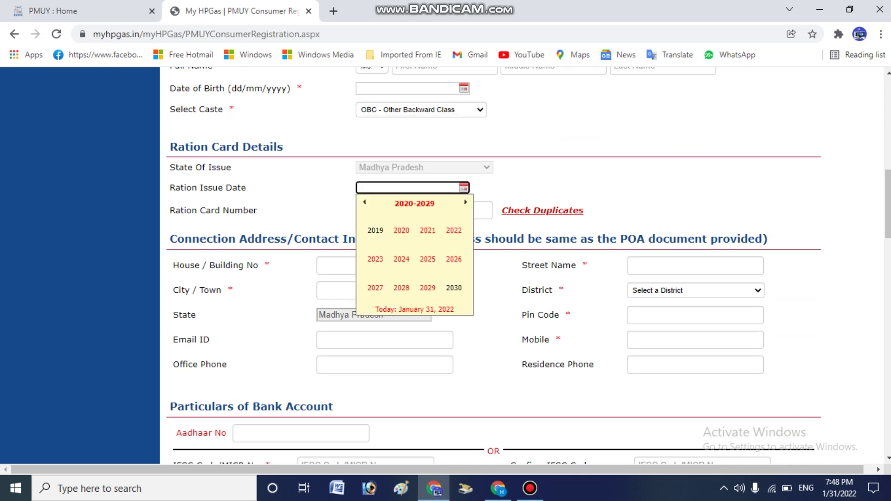
{"action": "key", "text": "Escape"}
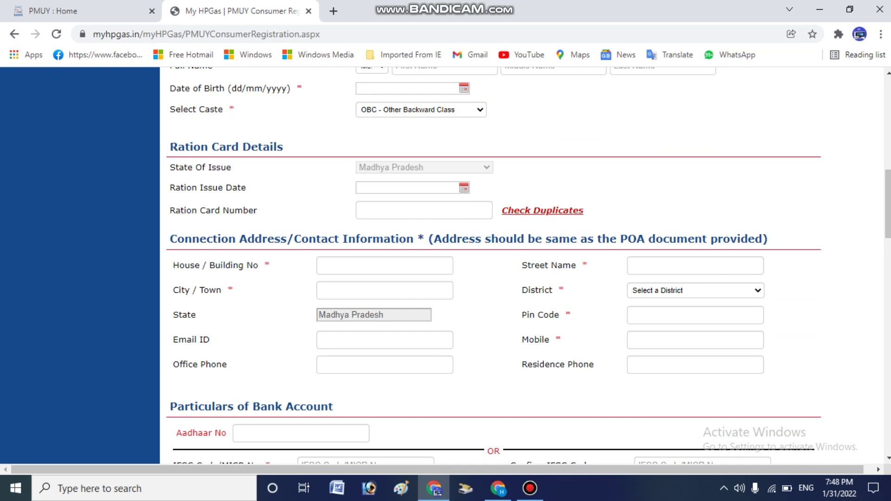
{"action": "left_click", "coordinate": [423, 210]}
{"action": "key", "text": "Tab"}
Set the district in the connection address and contact information to BHOPAL
{"action": "scroll", "coordinate": [492, 265], "scroll_direction": "down", "scroll_amount": 1}
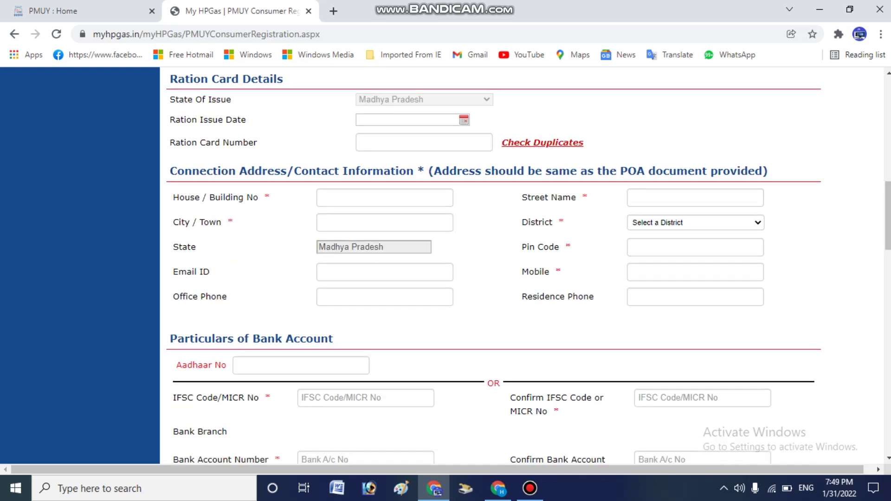
{"action": "left_click_drag", "start_coordinate": [347, 171], "coordinate": [499, 171]}
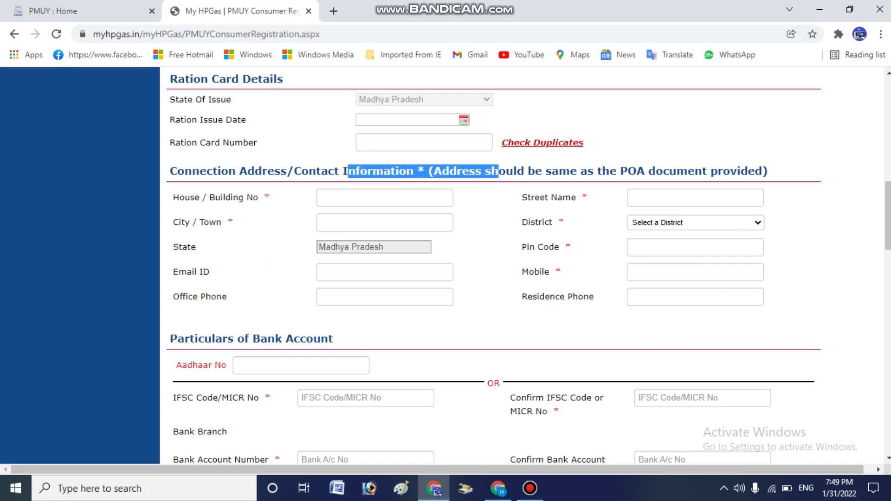
{"action": "left_click", "coordinate": [384, 197]}
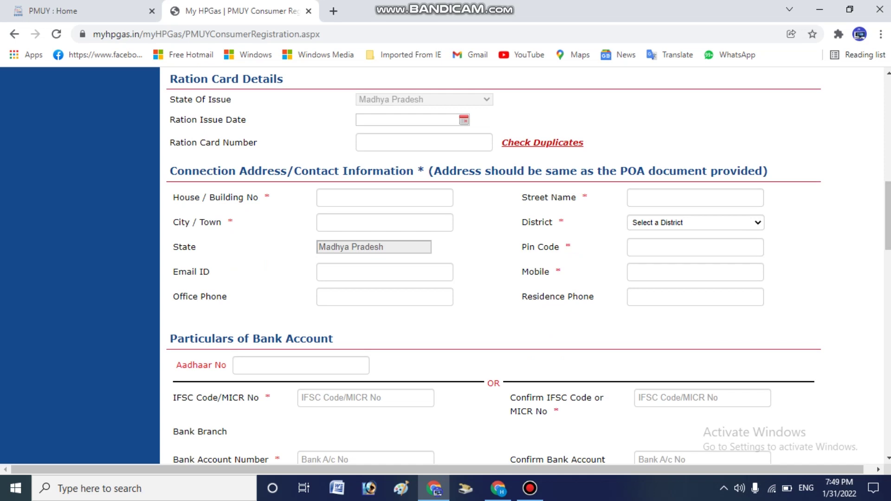
{"action": "left_click", "coordinate": [695, 222]}
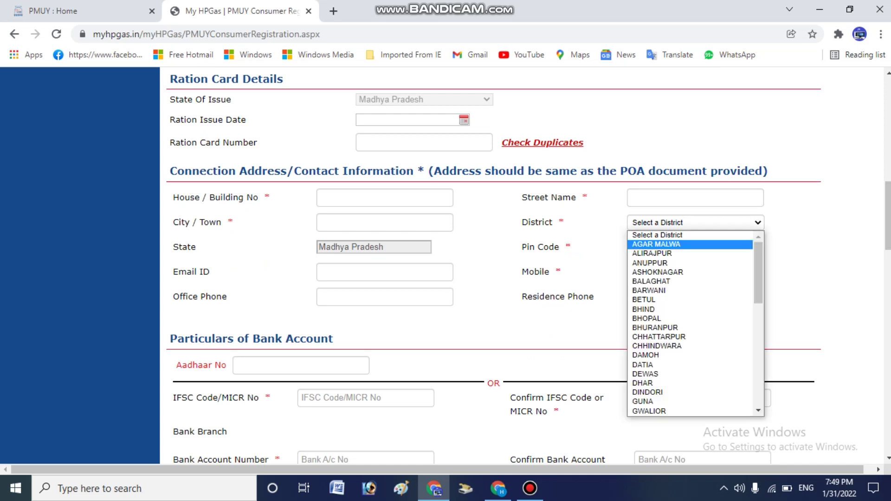
{"action": "key", "text": "Down"}
{"action": "key", "text": "Down"}
{"action": "key", "text": "Down"}
{"action": "key", "text": "Return"}
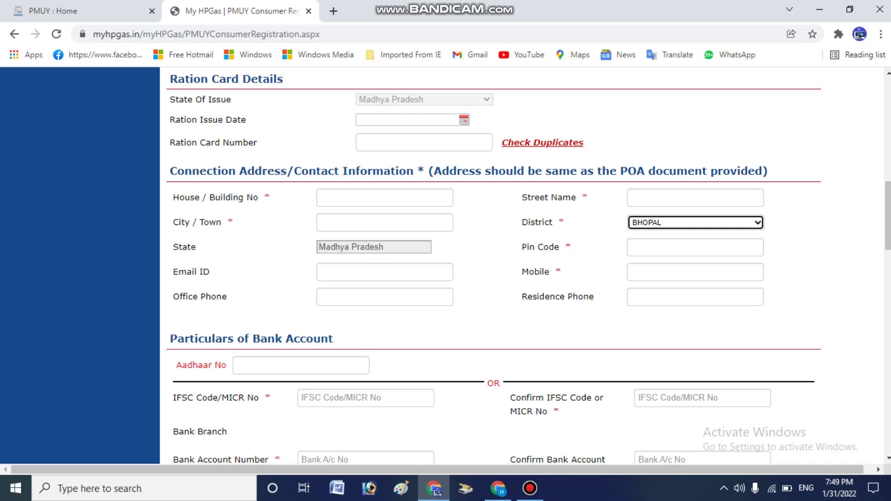
{"action": "left_click", "coordinate": [385, 271]}
{"action": "key", "text": "Escape"}
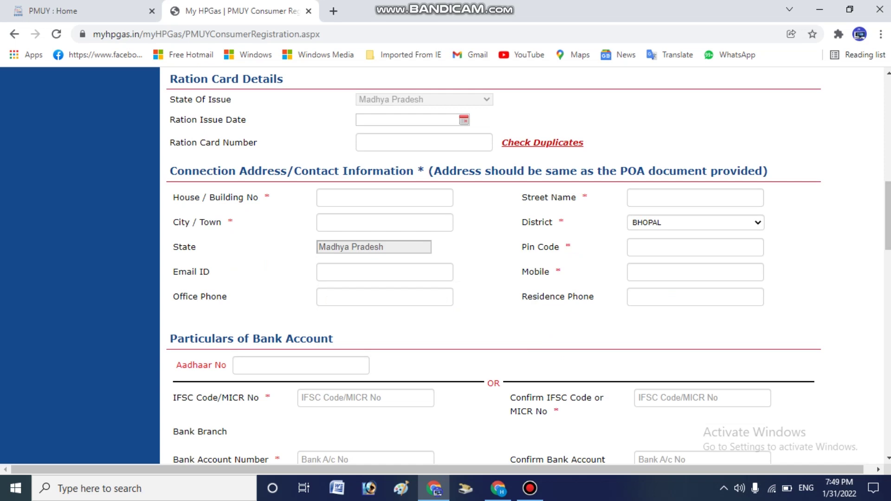
Choose Aadhaar (UID) as the Proof of Address document for the LPG connection
{"action": "scroll", "coordinate": [492, 265], "scroll_direction": "down", "scroll_amount": 4}
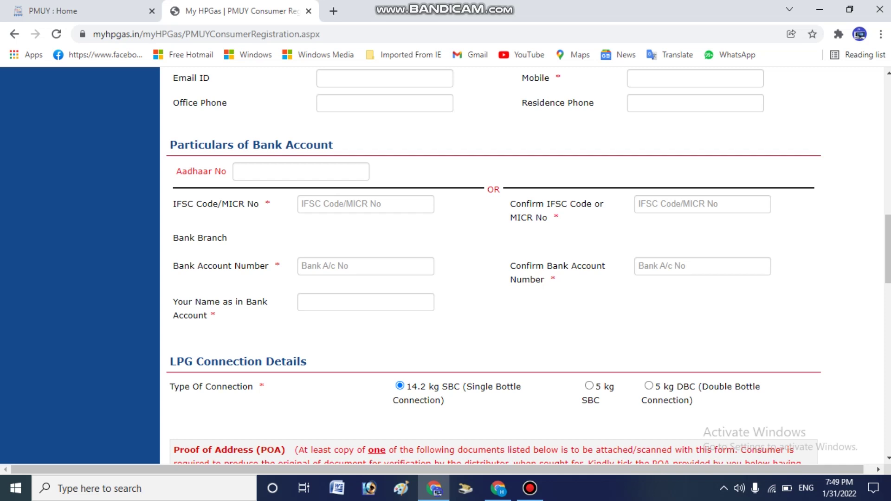
{"action": "scroll", "coordinate": [492, 264], "scroll_direction": "down", "scroll_amount": 3}
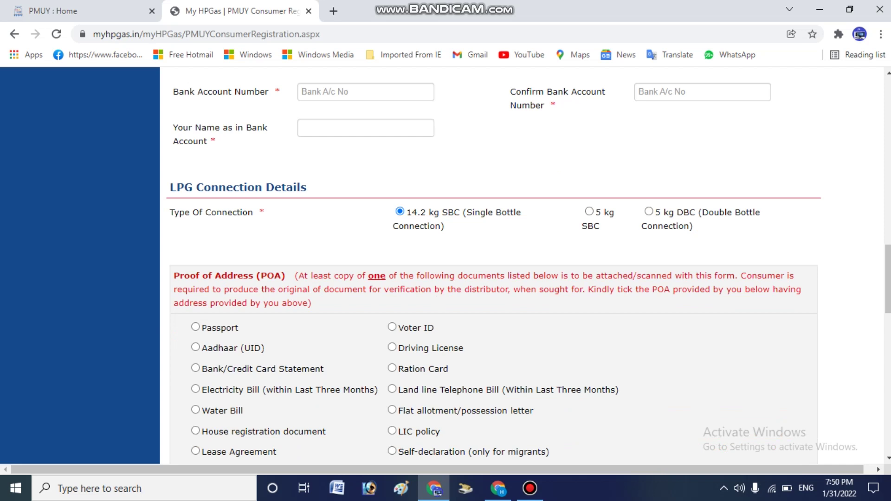
{"action": "scroll", "coordinate": [525, 264], "scroll_direction": "down", "scroll_amount": 3}
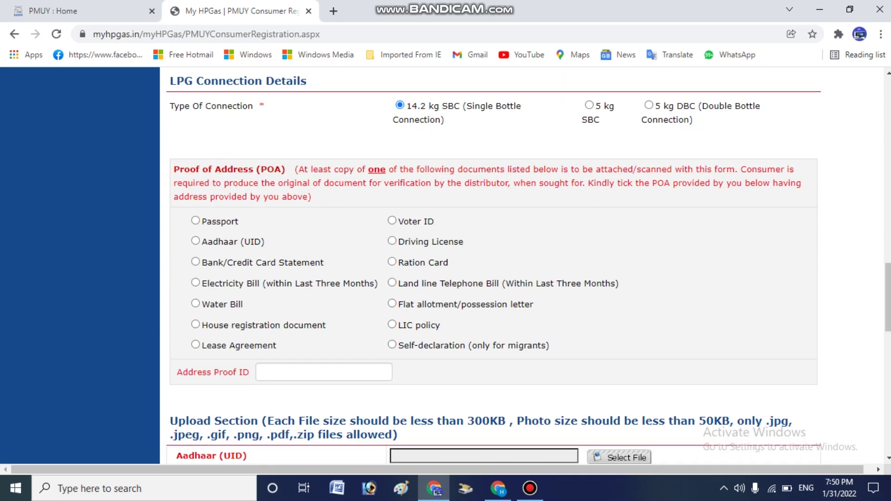
{"action": "left_click_drag", "start_coordinate": [221, 170], "coordinate": [261, 169]}
{"action": "left_click", "coordinate": [260, 169]}
{"action": "left_click", "coordinate": [196, 241]}
{"action": "scroll", "coordinate": [492, 264], "scroll_direction": "down", "scroll_amount": 2}
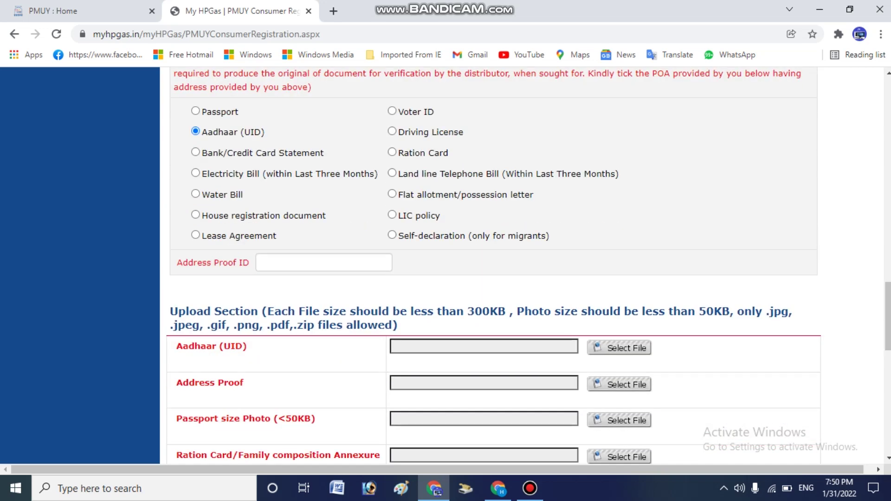
{"action": "left_click", "coordinate": [323, 262]}
{"action": "key", "text": "Tab"}
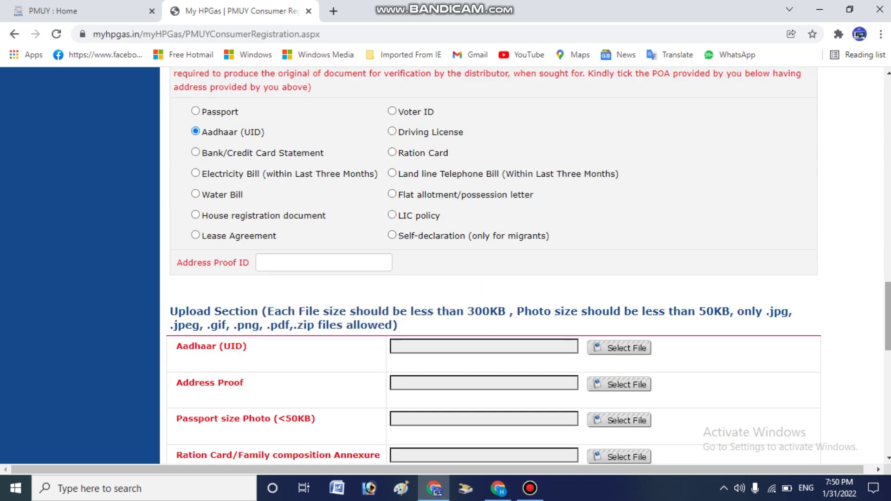
Review the Upload Section for the required documents and the size limits for files and the passport size photo
{"action": "scroll", "coordinate": [492, 265], "scroll_direction": "down", "scroll_amount": 3}
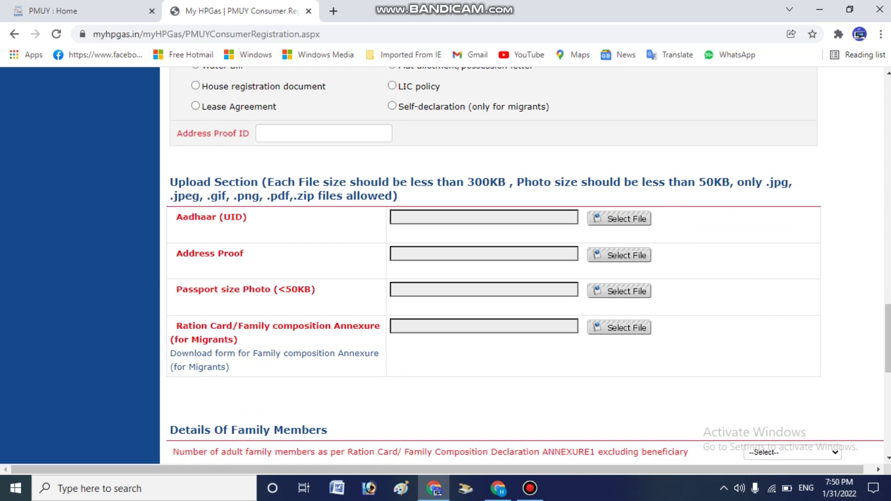
{"action": "left_click_drag", "start_coordinate": [464, 181], "coordinate": [506, 182]}
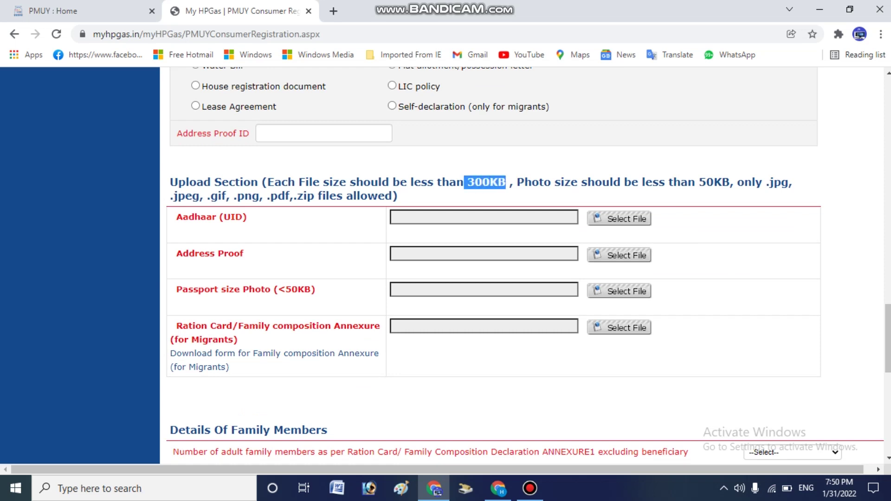
{"action": "left_click", "coordinate": [506, 182]}
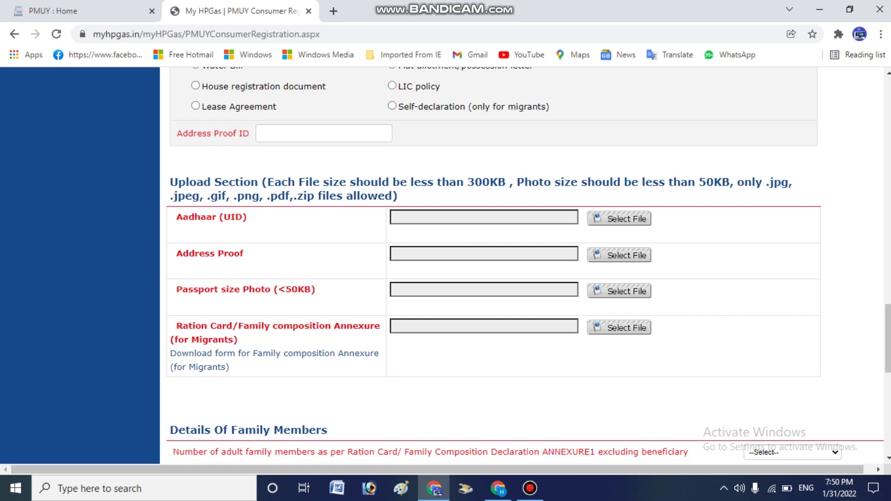
{"action": "scroll", "coordinate": [528, 266], "scroll_direction": "down", "scroll_amount": 1}
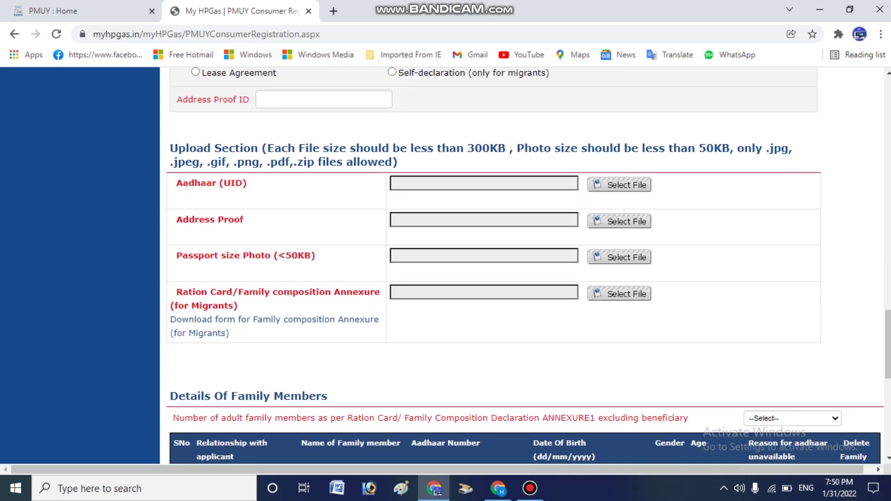
{"action": "left_click_drag", "start_coordinate": [278, 256], "coordinate": [291, 256]}
{"action": "left_click", "coordinate": [292, 255]}
{"action": "scroll", "coordinate": [528, 266], "scroll_direction": "down", "scroll_amount": 1}
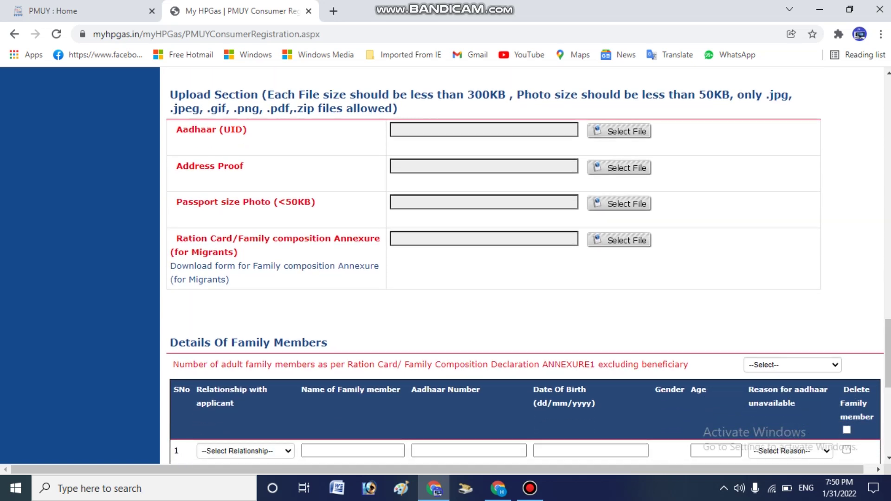
Examine the relationship options for the first family member and the declaration at the end of the form
{"action": "scroll", "coordinate": [528, 266], "scroll_direction": "down", "scroll_amount": 2}
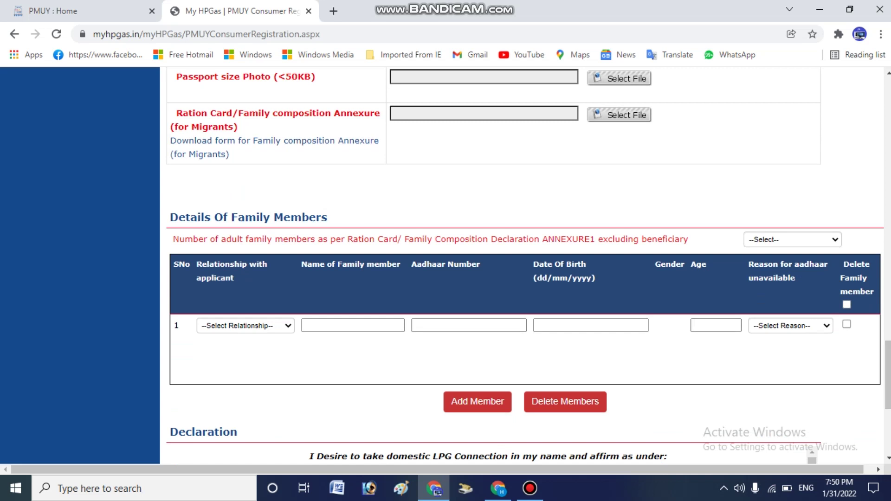
{"action": "left_click", "coordinate": [245, 325]}
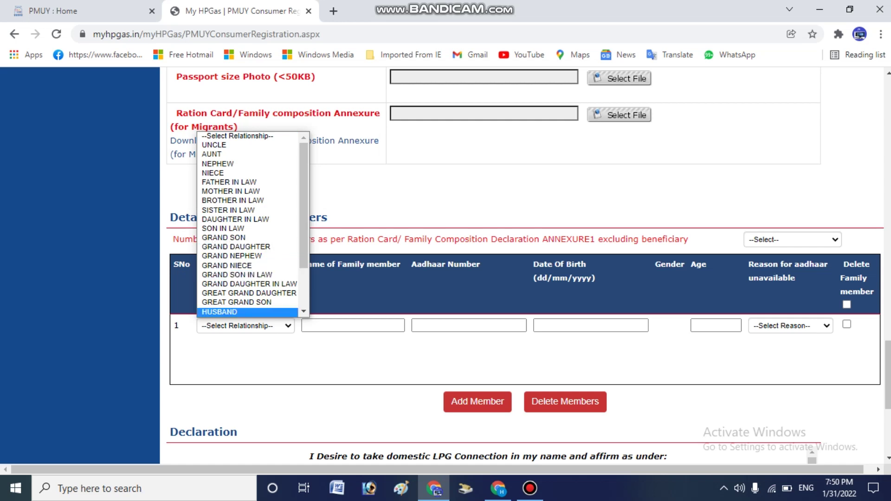
{"action": "key", "text": "Escape"}
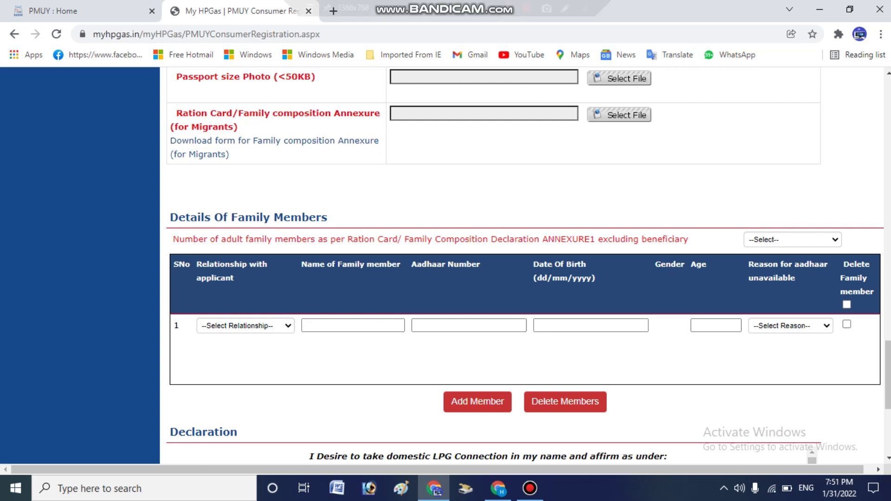
{"action": "scroll", "coordinate": [524, 265], "scroll_direction": "down", "scroll_amount": 3}
{"action": "left_click", "coordinate": [789, 208]}
{"action": "left_click", "coordinate": [245, 208]}
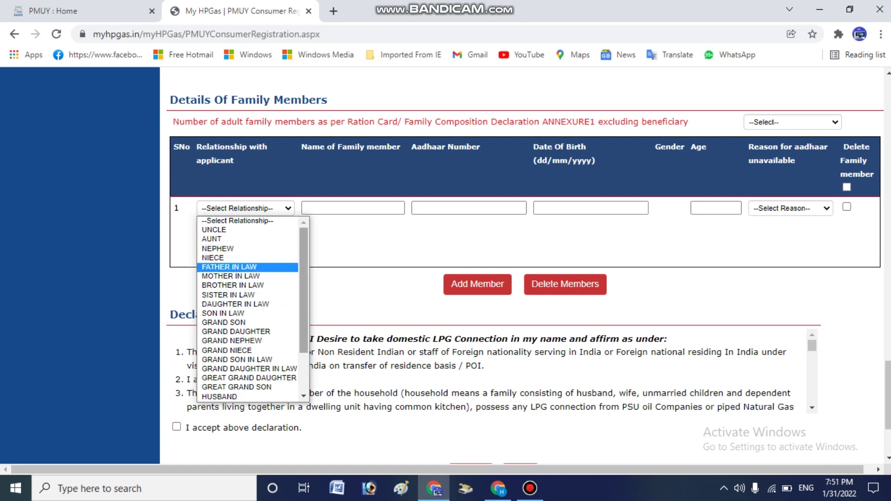
{"action": "key", "text": "Escape"}
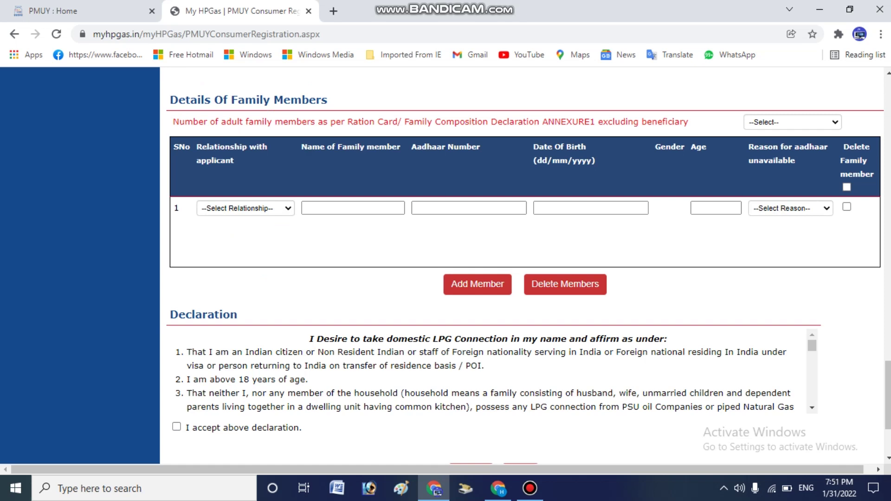
{"action": "scroll", "coordinate": [524, 264], "scroll_direction": "down", "scroll_amount": 3}
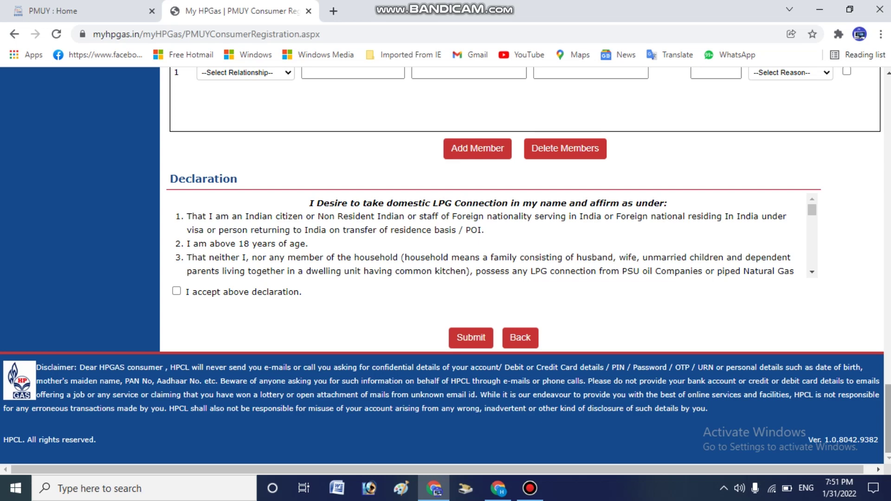
{"action": "mouse_move", "coordinate": [887, 417]}
{"action": "left_mouse_down"}
{"action": "mouse_move", "coordinate": [887, 373]}
{"action": "mouse_move", "coordinate": [887, 418]}
{"action": "left_mouse_up"}
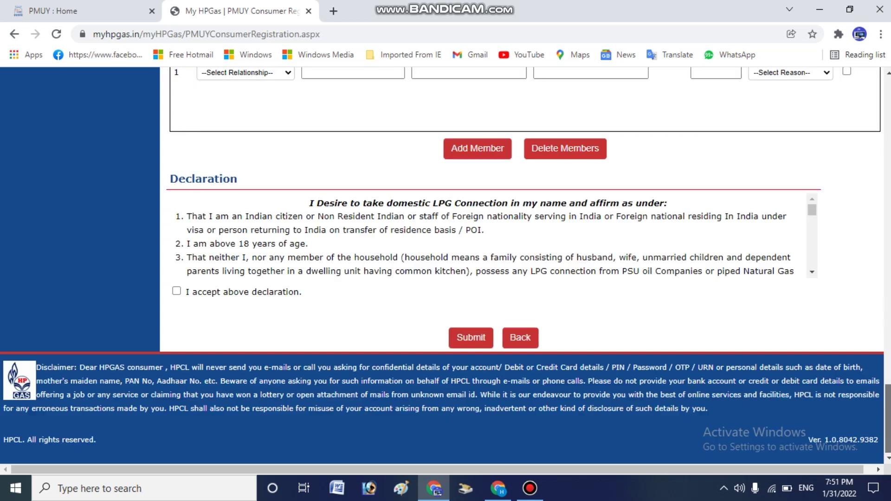